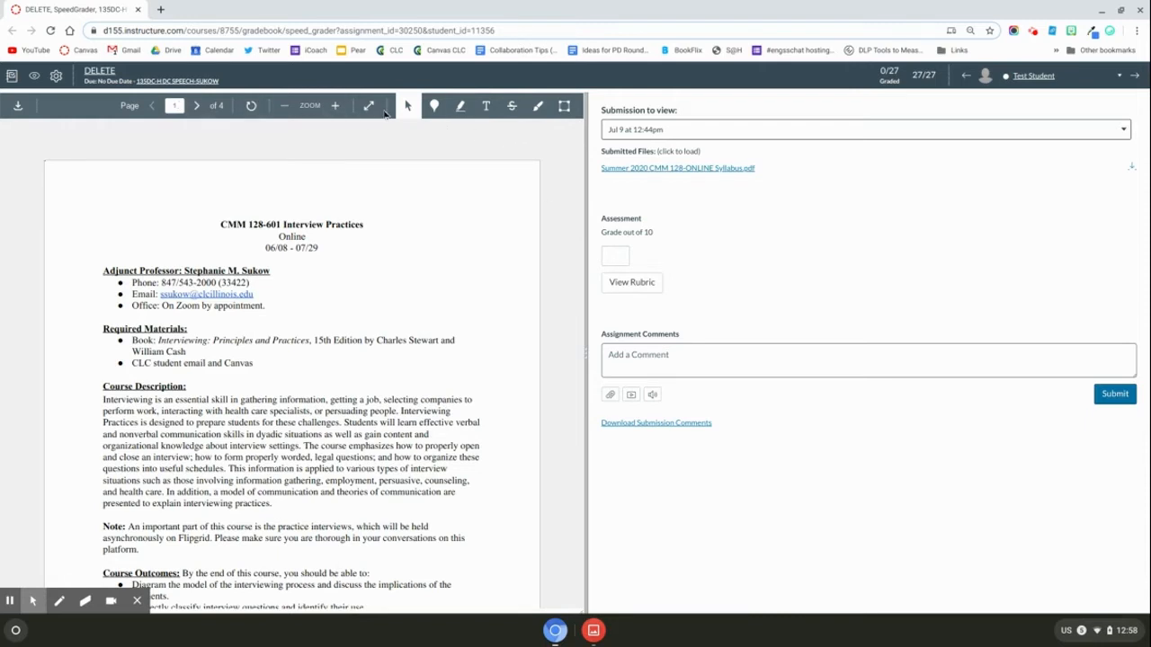
- Pin a comment beside the textbook authors line containing the pasted 'I Think' feedback snippet
{"action": "left_click", "coordinate": [368, 106]}
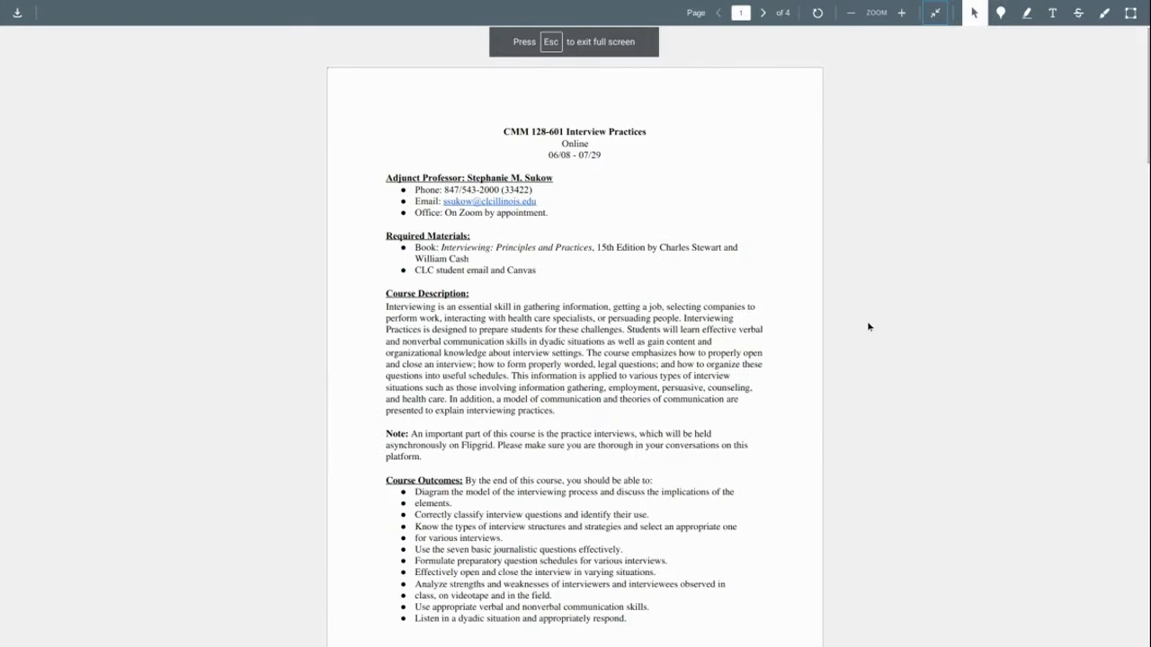
{"action": "left_click", "coordinate": [933, 14]}
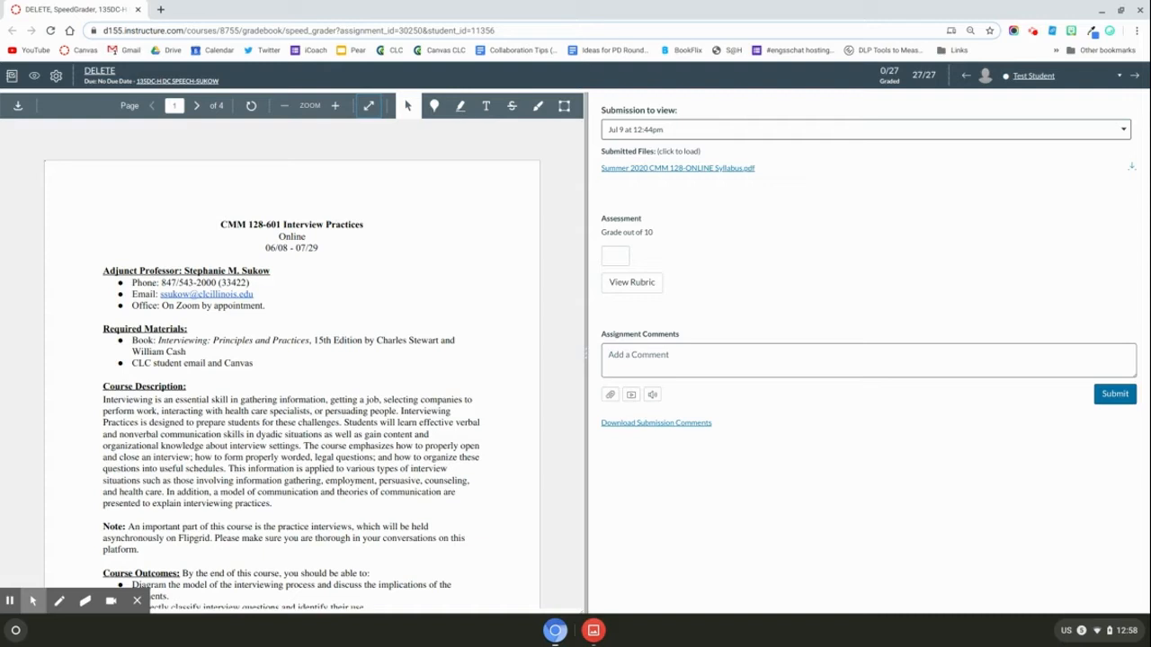
{"action": "left_click", "coordinate": [434, 106]}
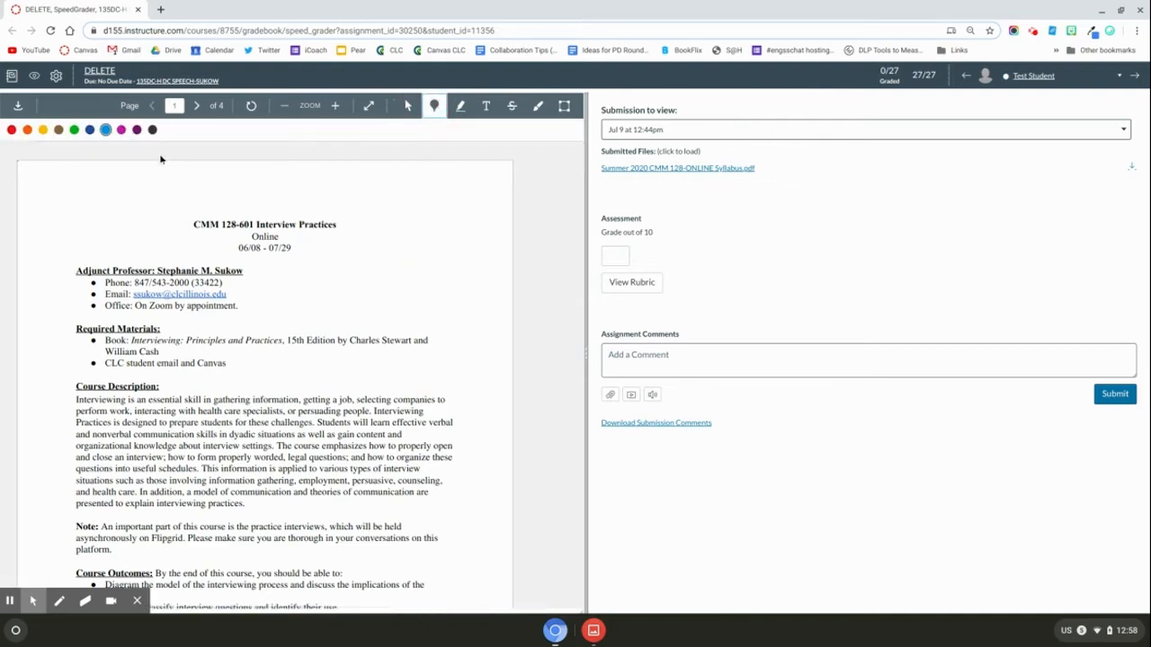
{"action": "left_click", "coordinate": [361, 328]}
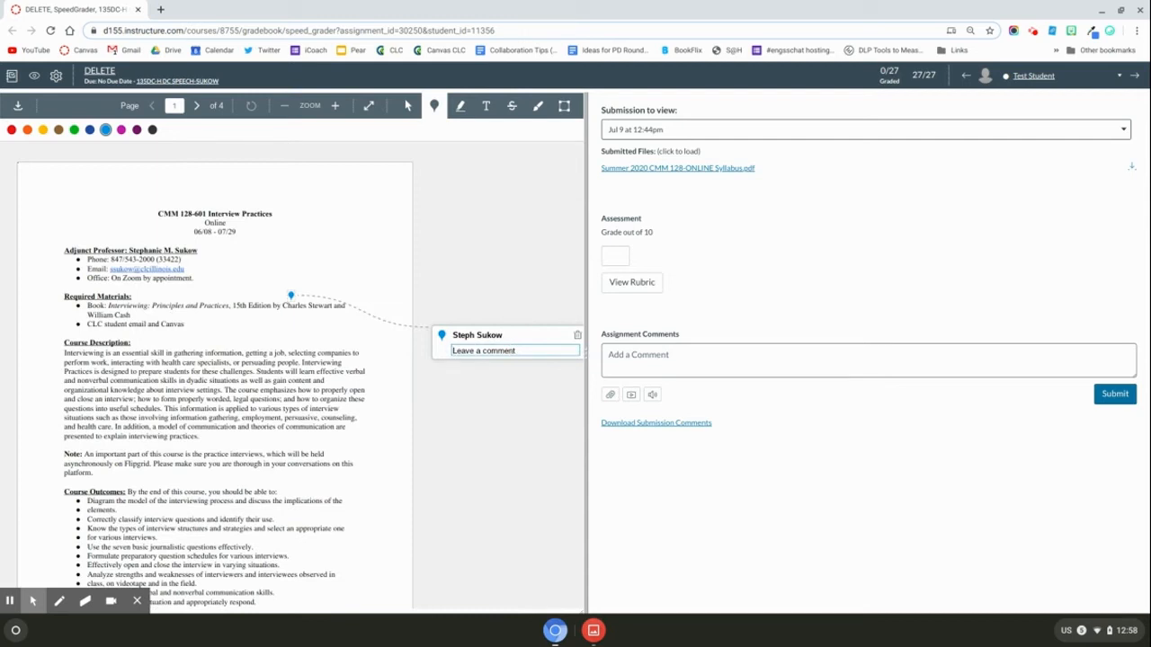
{"action": "right_click", "coordinate": [511, 350]}
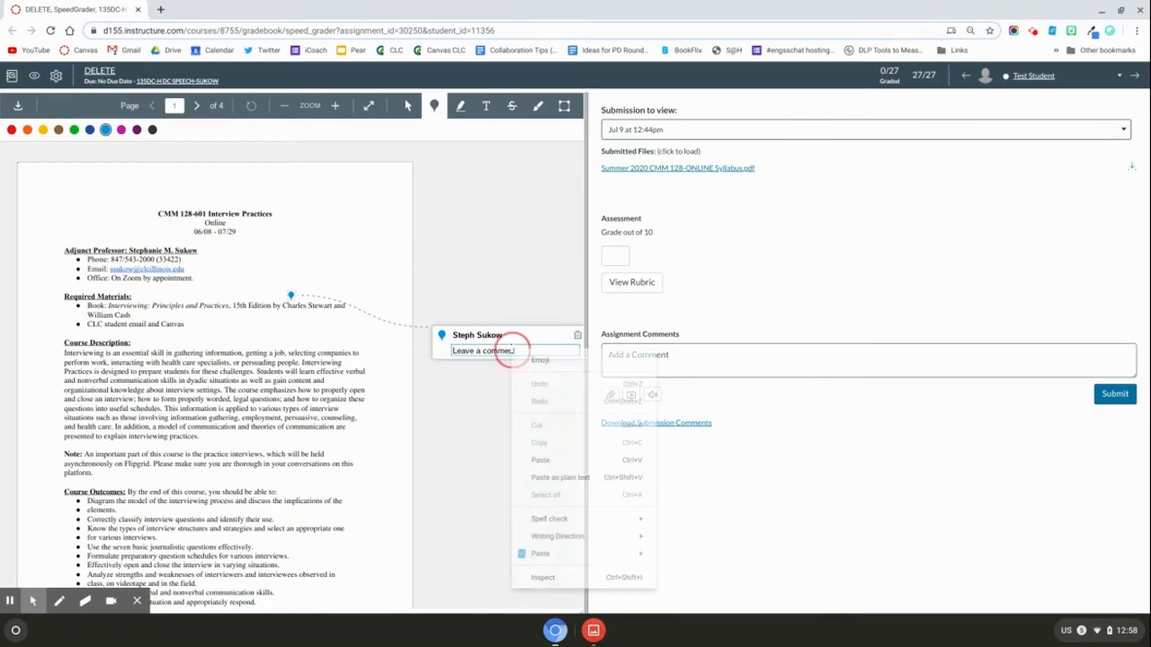
{"action": "mouse_move", "coordinate": [551, 557]}
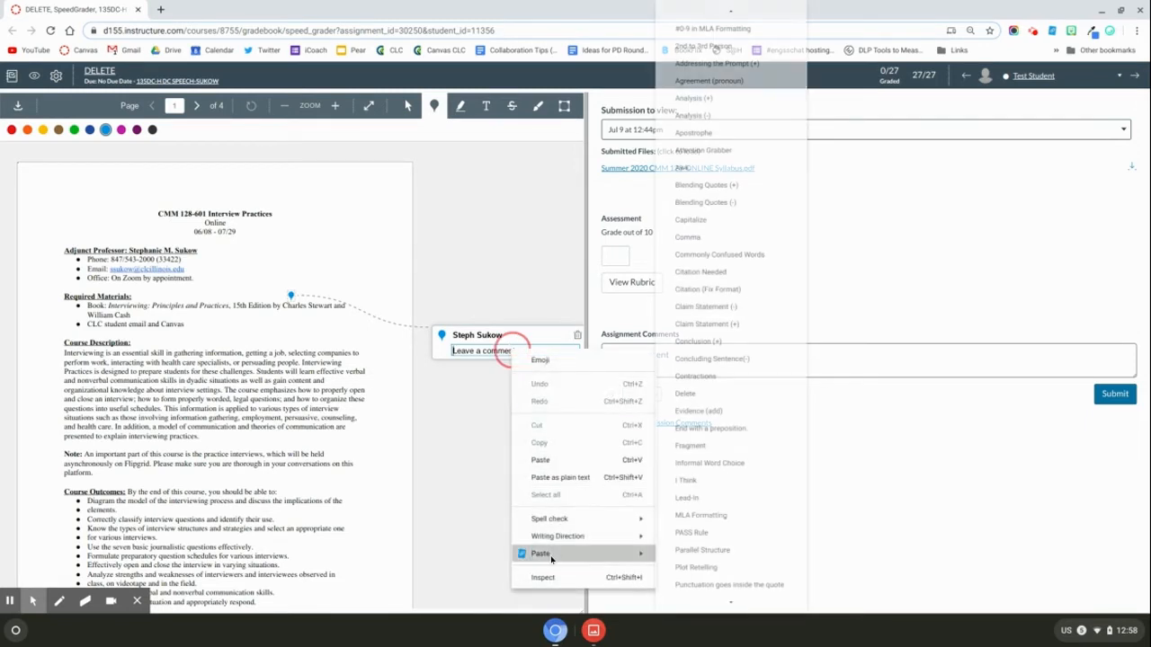
{"action": "left_click", "coordinate": [686, 480]}
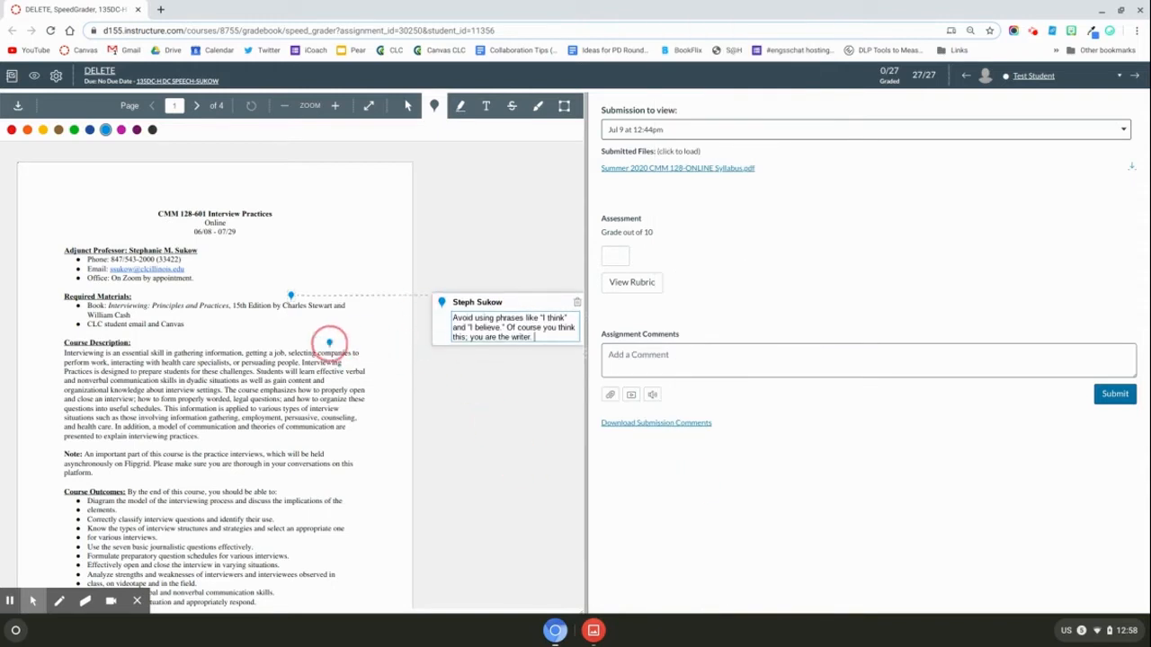
{"action": "left_click", "coordinate": [460, 105]}
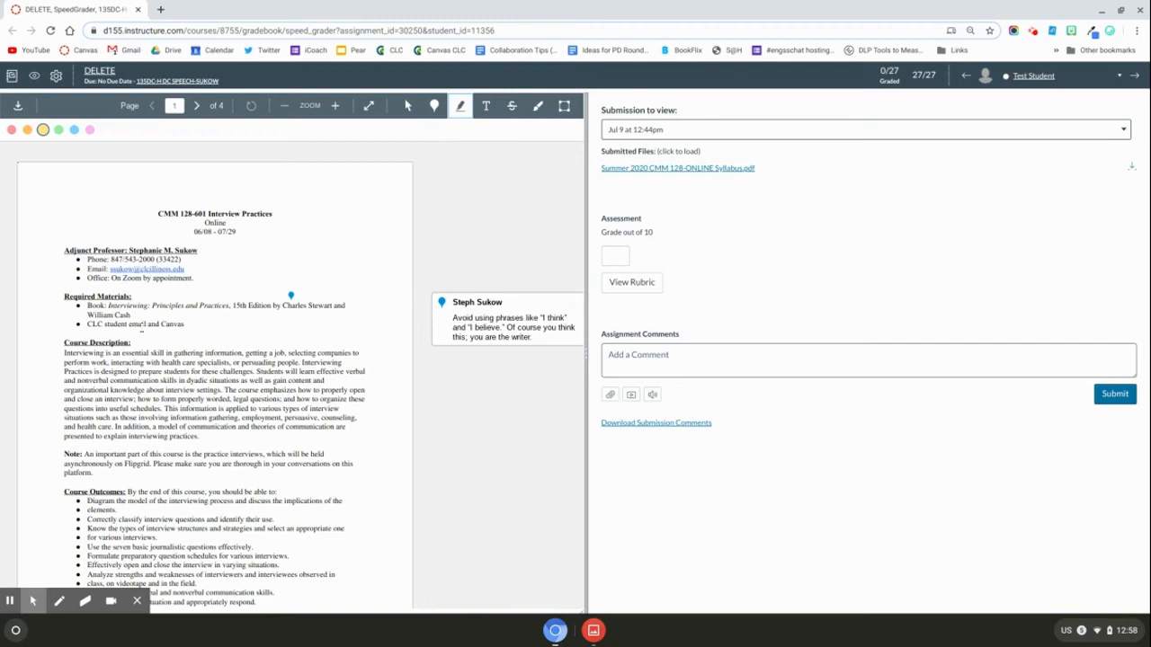
- Highlight 'email and Canvas' in yellow and place an empty text box on the page
{"action": "left_click_drag", "start_coordinate": [126, 324], "coordinate": [189, 325]}
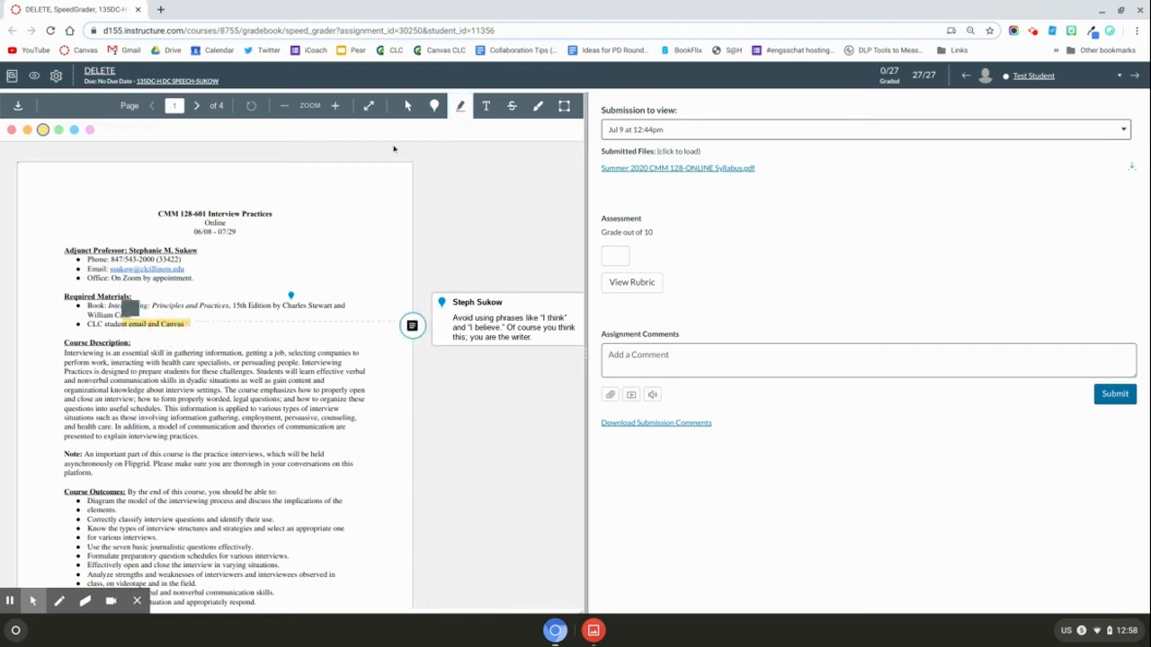
{"action": "left_click", "coordinate": [485, 105]}
{"action": "left_click", "coordinate": [287, 259]}
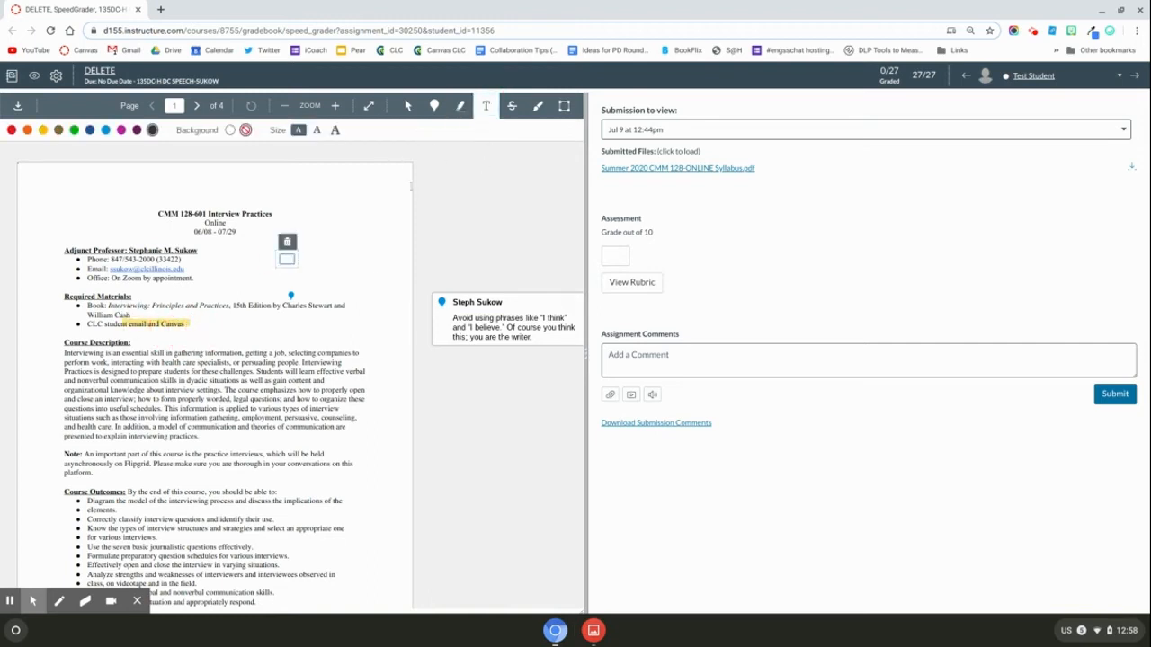
- Strike through the Course Description's first two lines and box the instructor's contact details in blue
{"action": "left_click", "coordinate": [511, 105]}
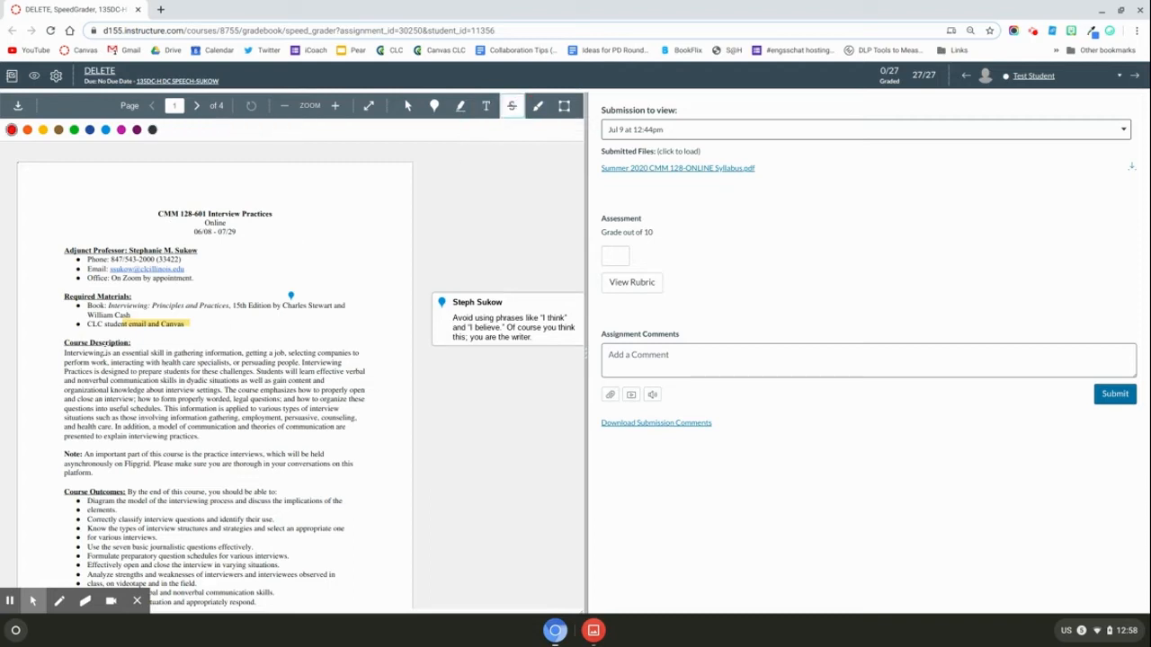
{"action": "left_click_drag", "start_coordinate": [63, 353], "coordinate": [194, 361]}
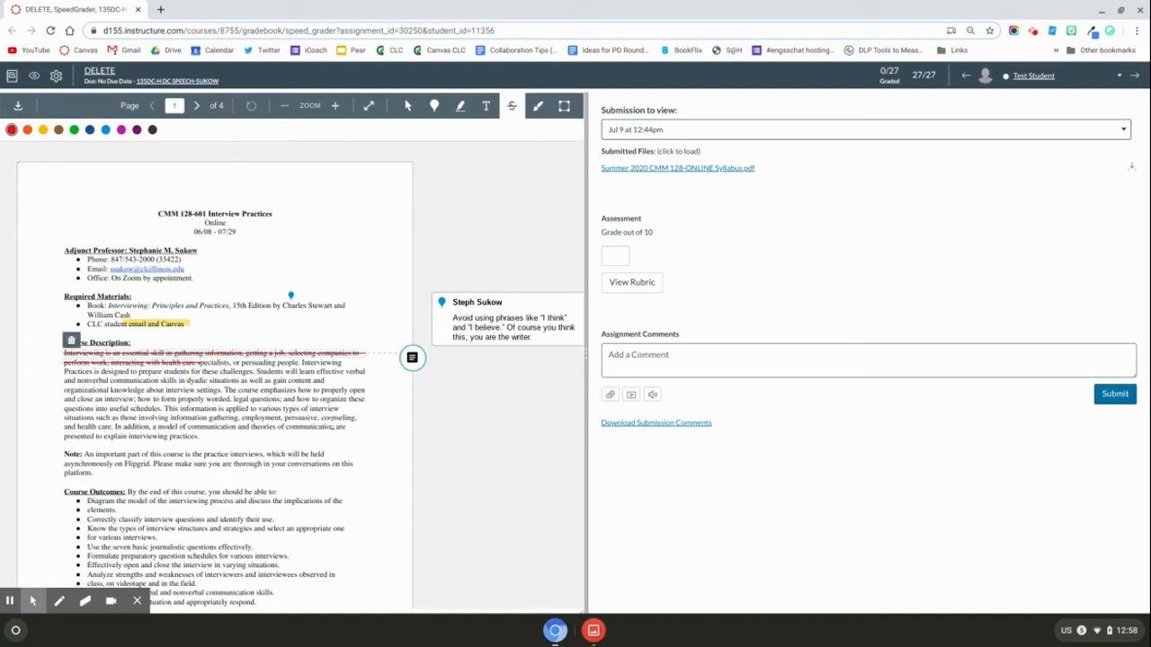
{"action": "left_click", "coordinate": [536, 109]}
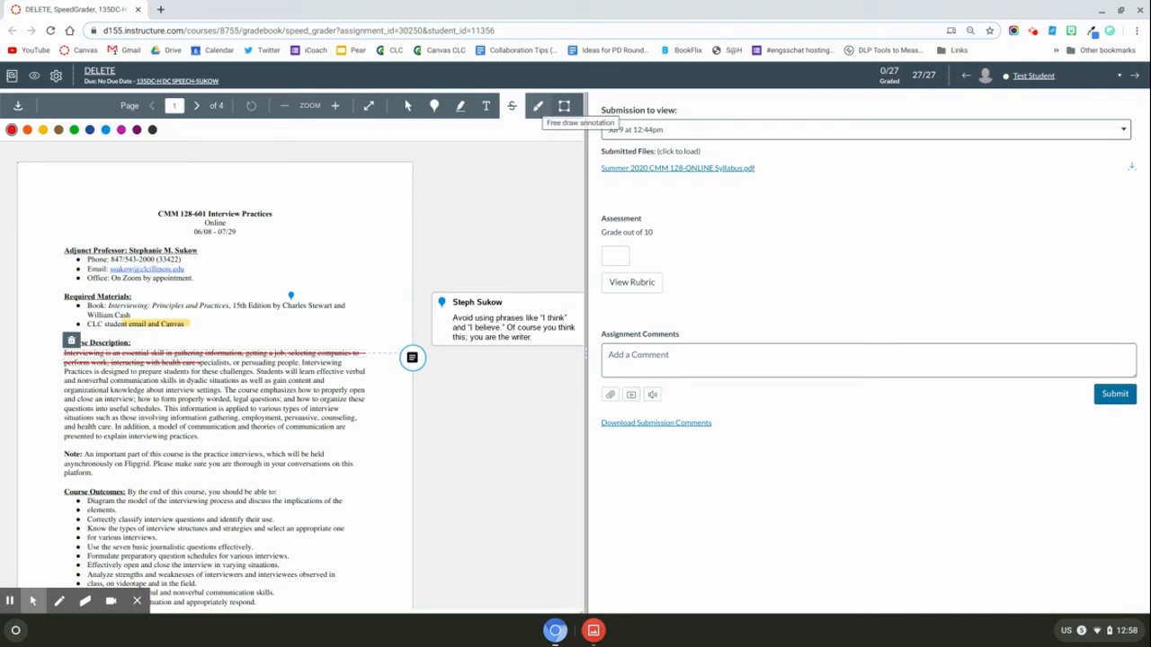
{"action": "left_click", "coordinate": [568, 108]}
{"action": "mouse_move", "coordinate": [269, 237]}
{"action": "left_mouse_down"}
{"action": "mouse_move", "coordinate": [345, 260]}
{"action": "mouse_move", "coordinate": [377, 344]}
{"action": "mouse_move", "coordinate": [344, 341]}
{"action": "mouse_move", "coordinate": [344, 260]}
{"action": "mouse_move", "coordinate": [405, 264]}
{"action": "mouse_move", "coordinate": [375, 264]}
{"action": "left_mouse_up"}
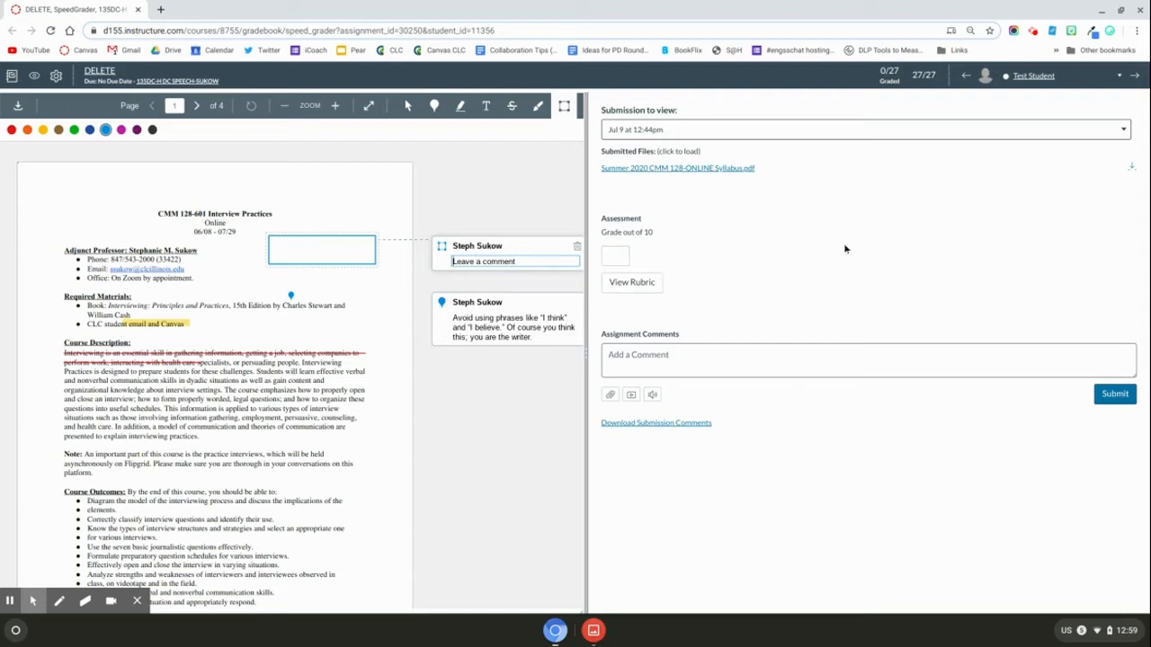
- Check the submission versions, including the earlier Jul 9 one, then bring up the Discussion Board rubric
{"action": "left_click", "coordinate": [672, 132]}
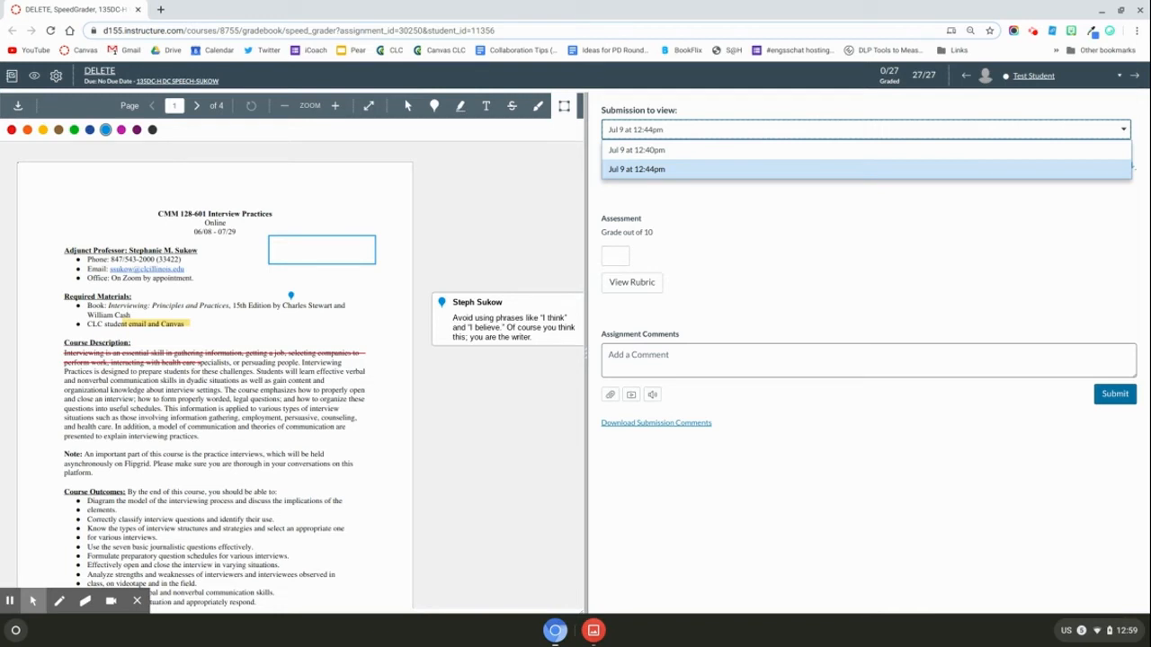
{"action": "key", "text": "Up"}
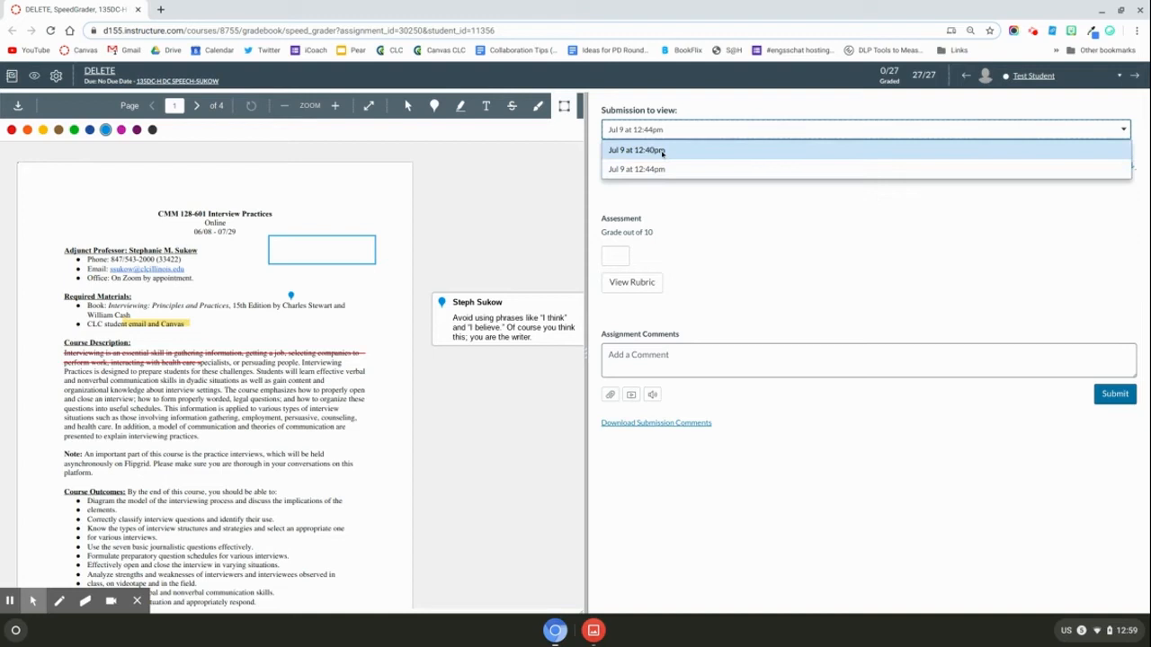
{"action": "left_click", "coordinate": [635, 293]}
{"action": "left_click", "coordinate": [634, 289]}
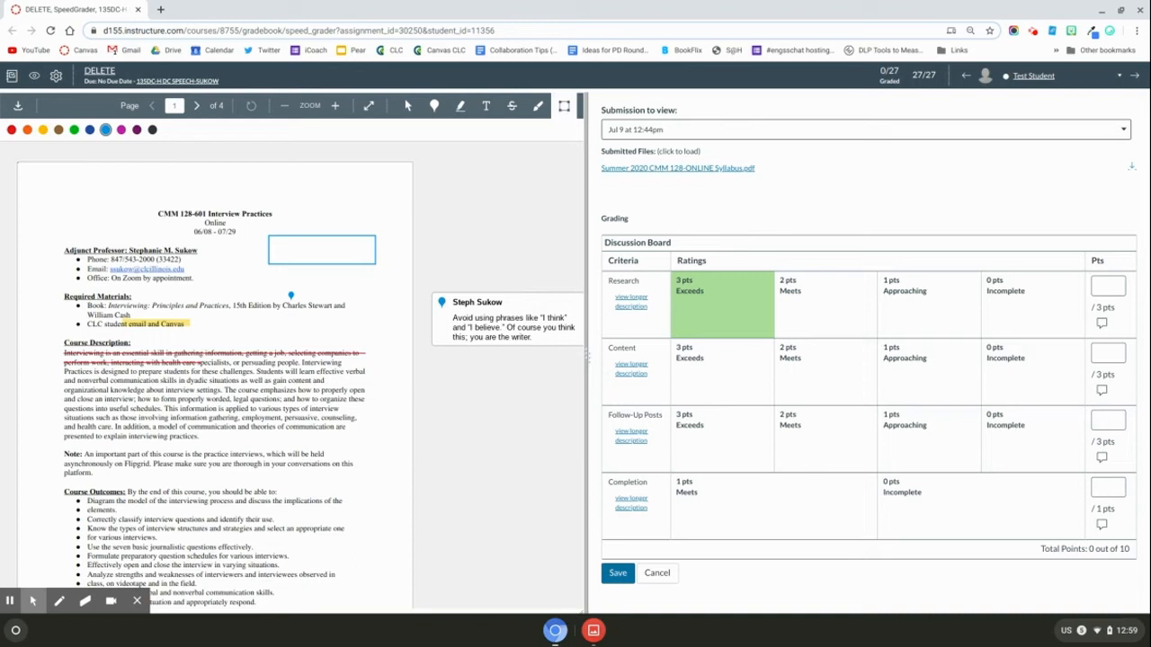
- Rate Research, Content and Follow-Up Posts 3 pts Exceeds and Completion 1 pt Meets
{"action": "left_click", "coordinate": [754, 308]}
{"action": "left_click", "coordinate": [736, 367]}
{"action": "left_click", "coordinate": [730, 435]}
{"action": "left_click", "coordinate": [726, 493]}
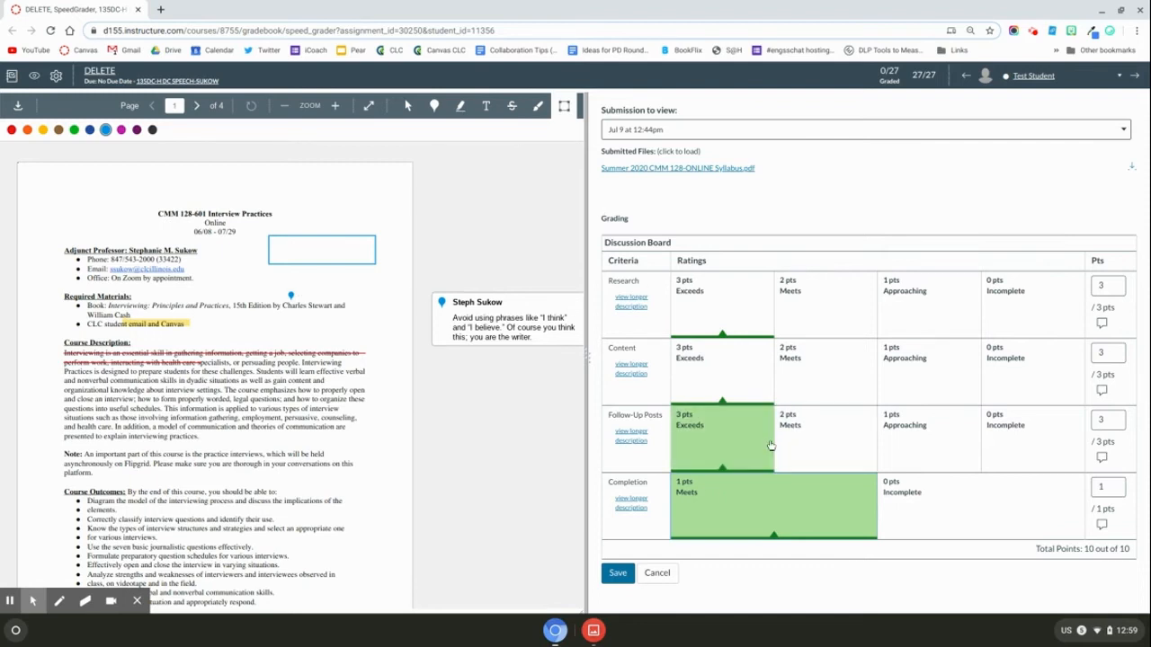
- Open the Research criterion comment field, check its points, and start an overall assignment comment
{"action": "left_click", "coordinate": [1101, 323]}
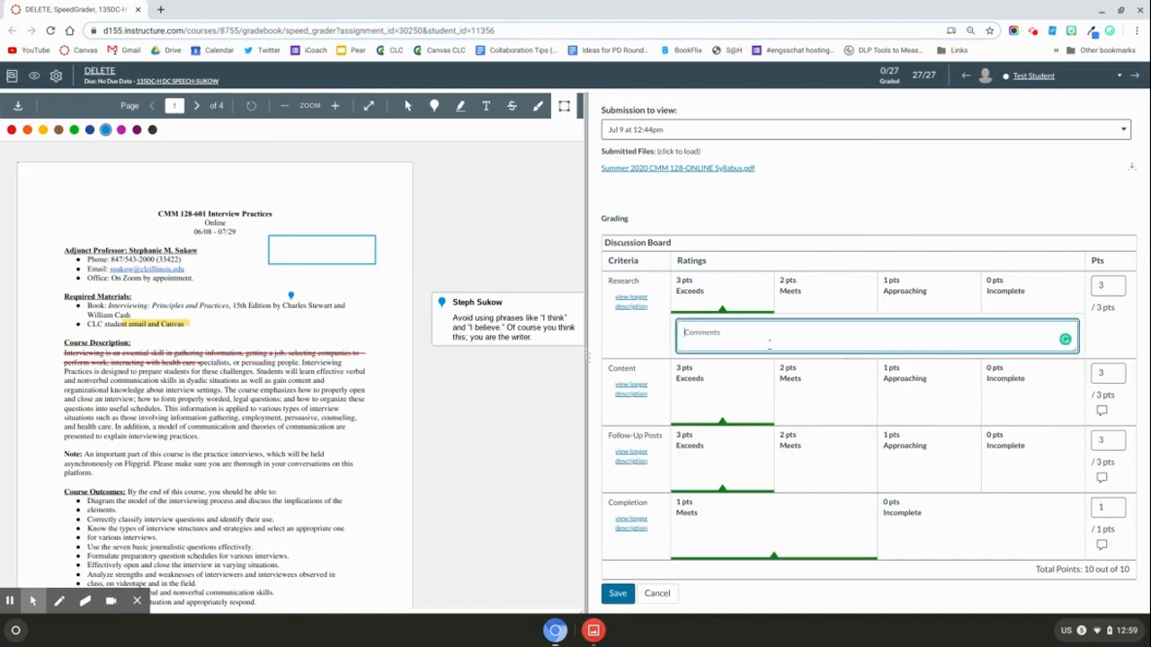
{"action": "left_click", "coordinate": [1094, 288]}
{"action": "scroll", "coordinate": [989, 450], "scroll_direction": "down", "scroll_amount": 3}
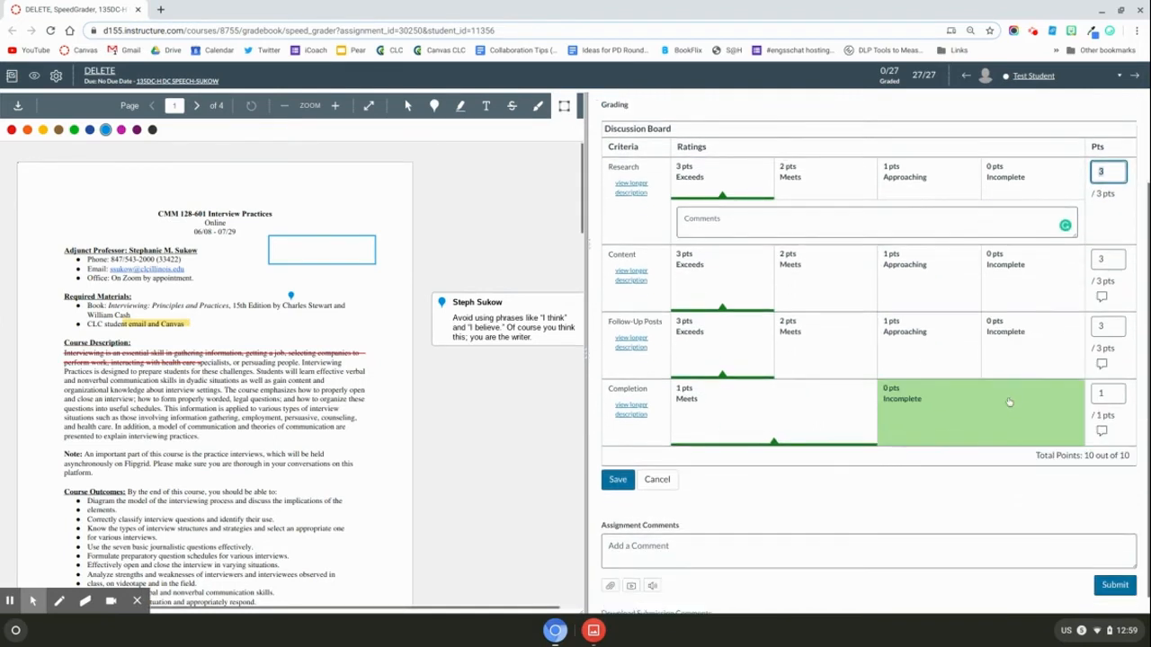
{"action": "left_click", "coordinate": [720, 537]}
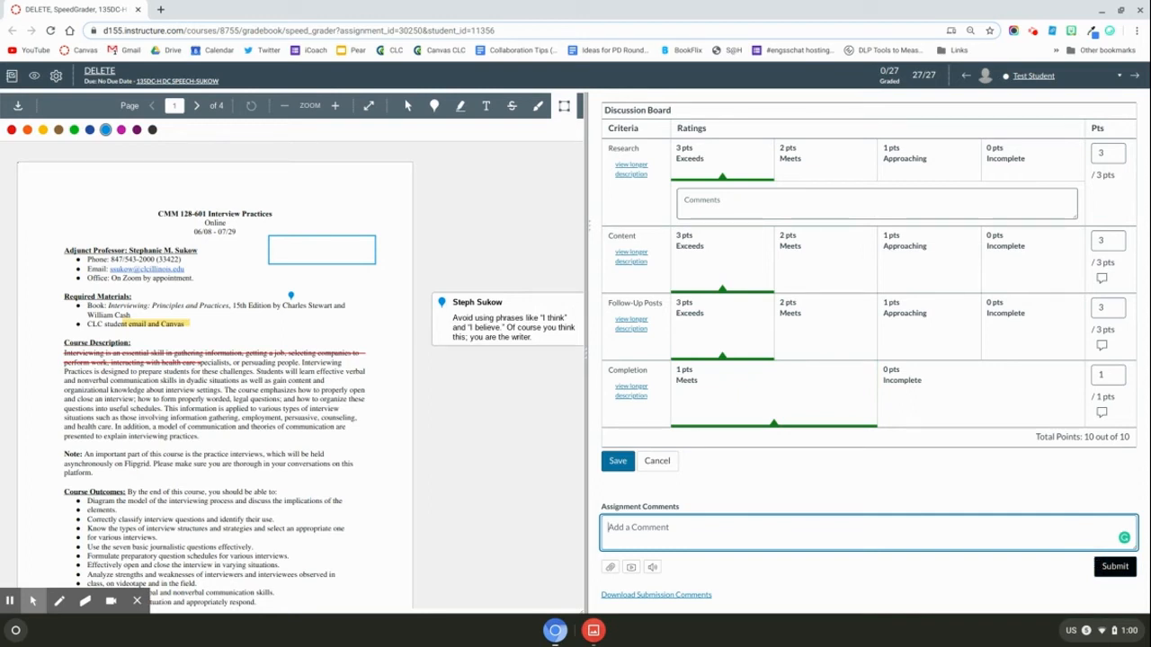
- Show students from all sections in the student list, then reselect the test student's submission
{"action": "left_click", "coordinate": [1058, 82]}
{"action": "scroll", "coordinate": [1065, 175], "scroll_direction": "up", "scroll_amount": 3}
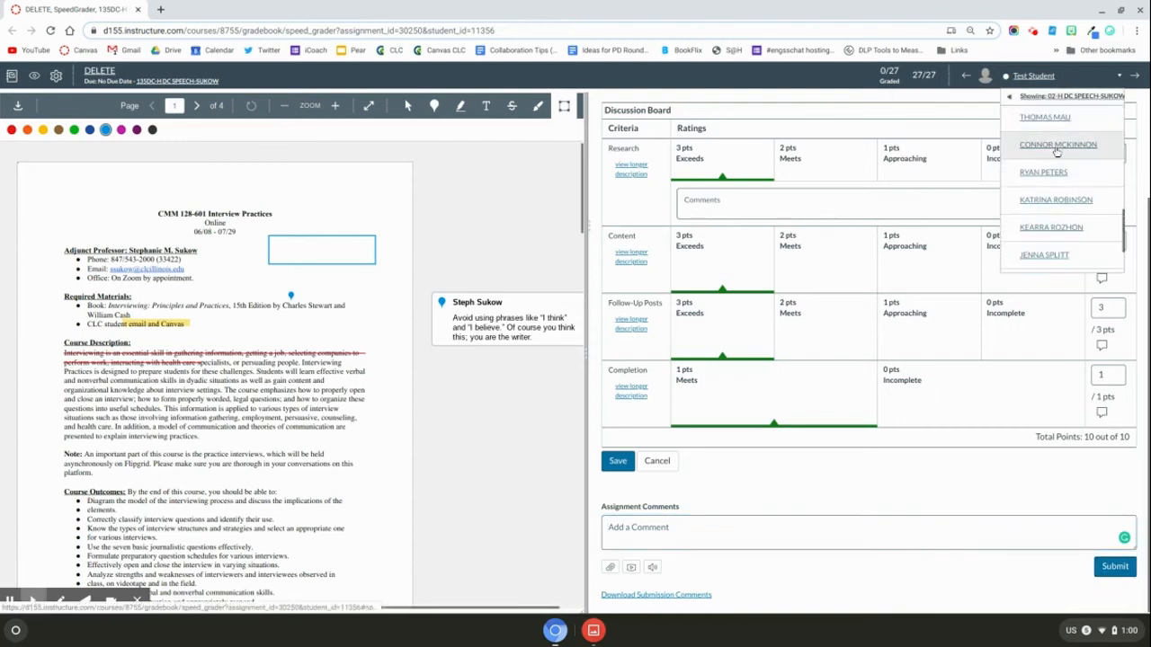
{"action": "scroll", "coordinate": [1065, 176], "scroll_direction": "up", "scroll_amount": 5}
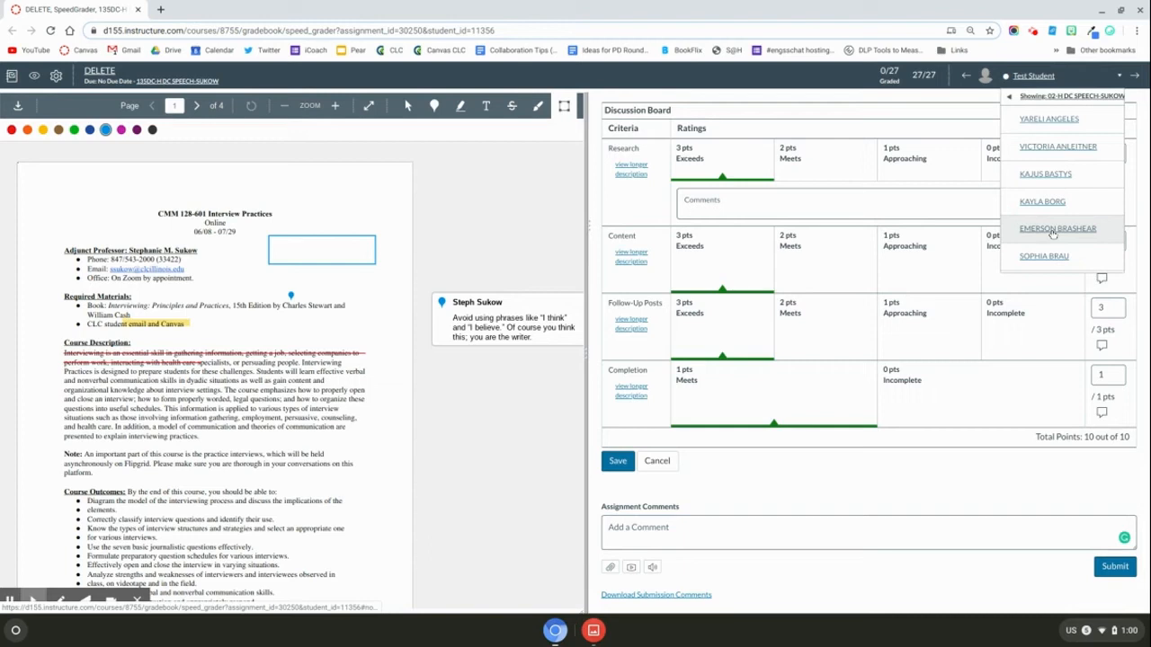
{"action": "mouse_move", "coordinate": [1026, 94]}
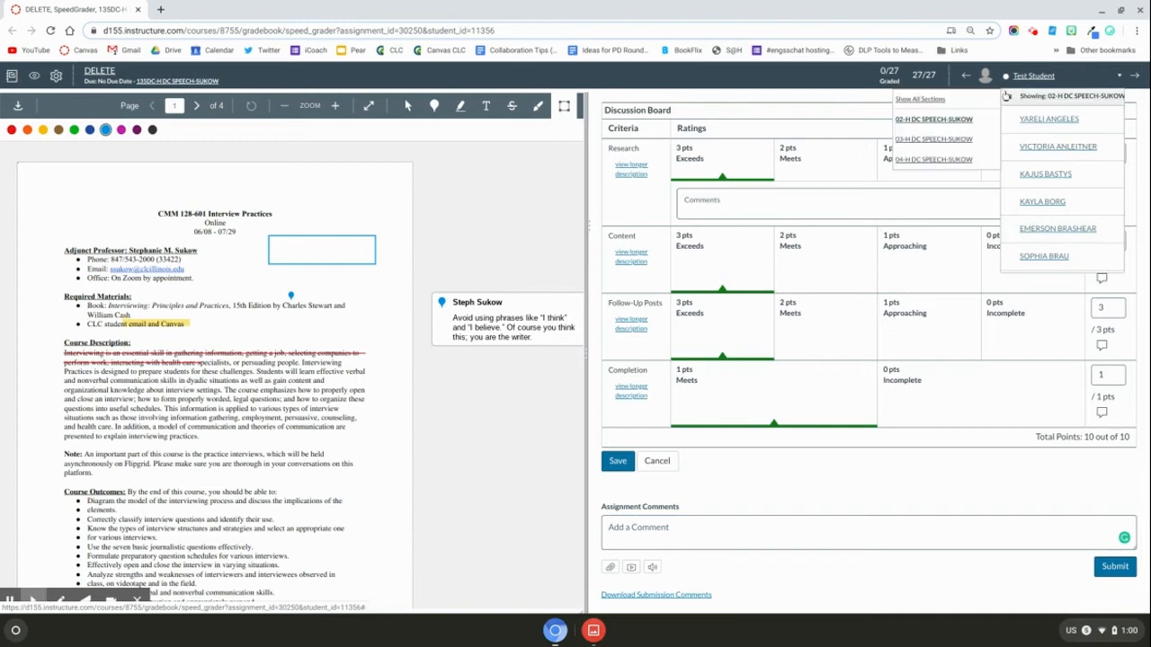
{"action": "left_click", "coordinate": [949, 98]}
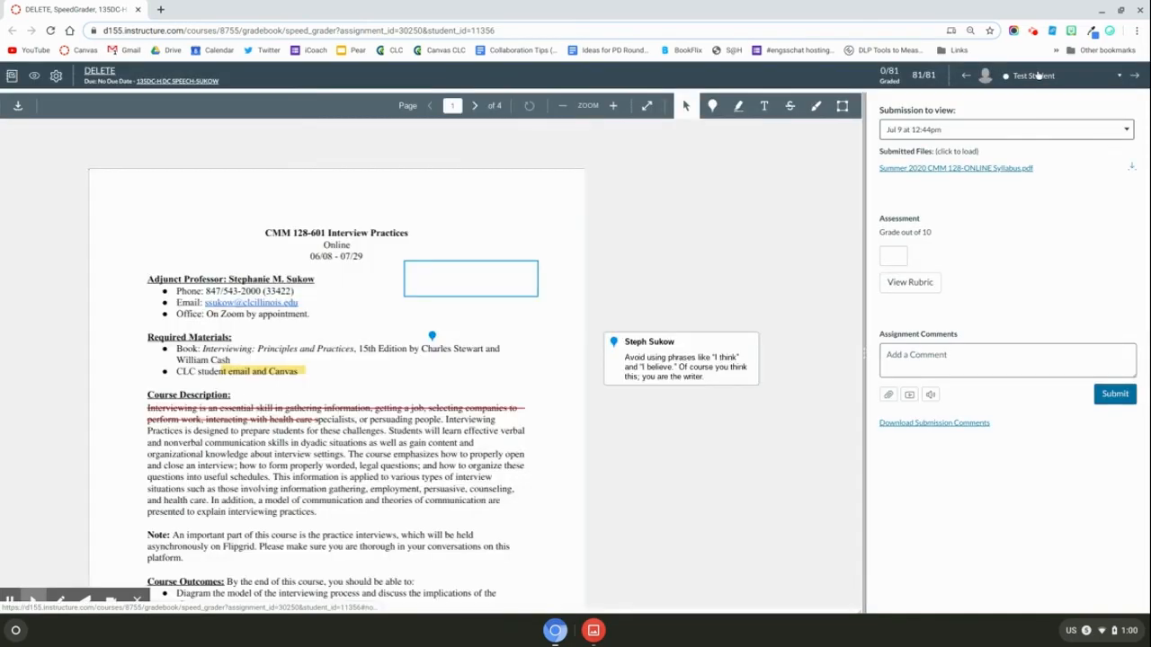
{"action": "left_click", "coordinate": [1035, 77]}
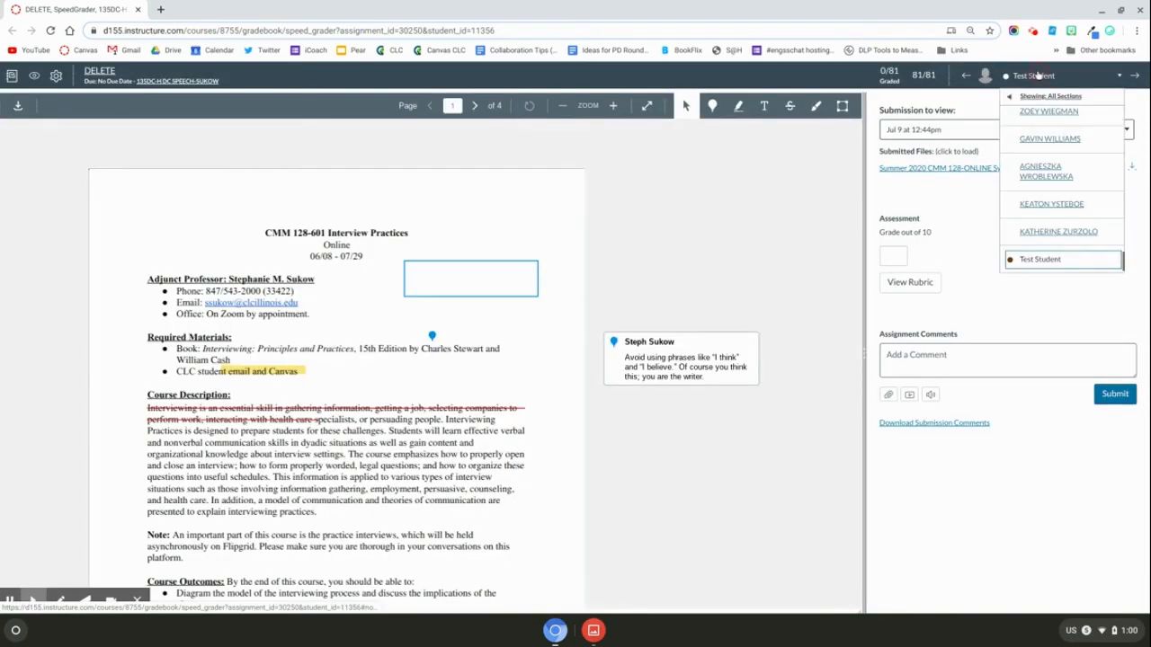
{"action": "left_click", "coordinate": [1049, 187]}
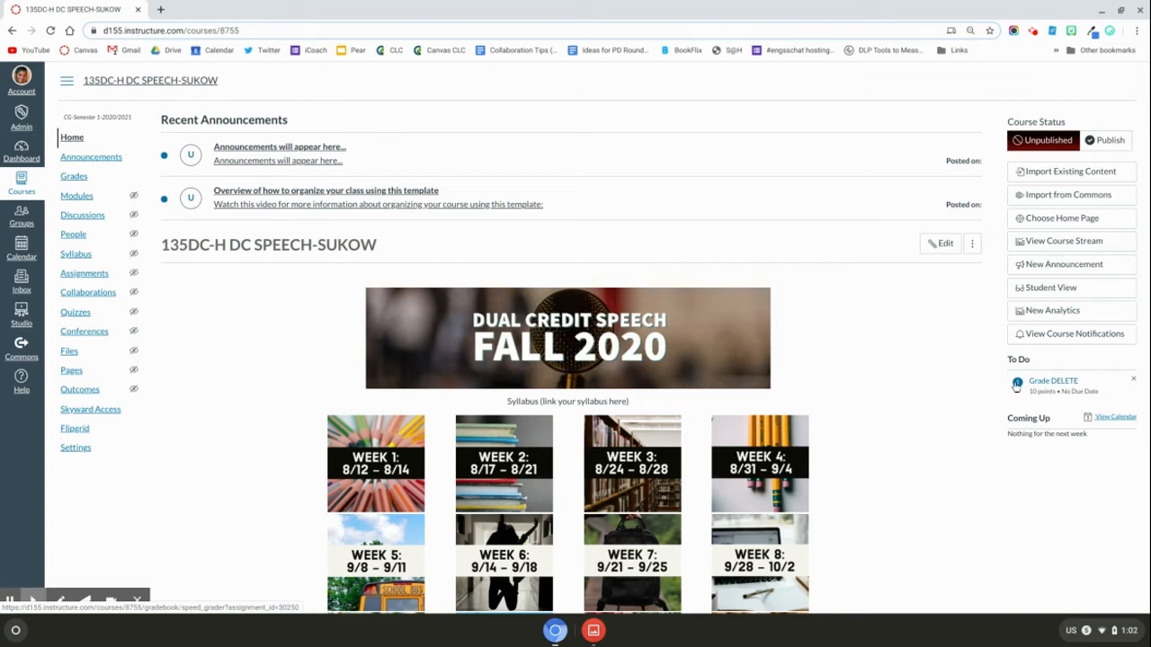
- Open DELETE in SpeedGrader from its gradebook column menu, then from the home page's Grade DELETE to-do
{"action": "left_click", "coordinate": [73, 176]}
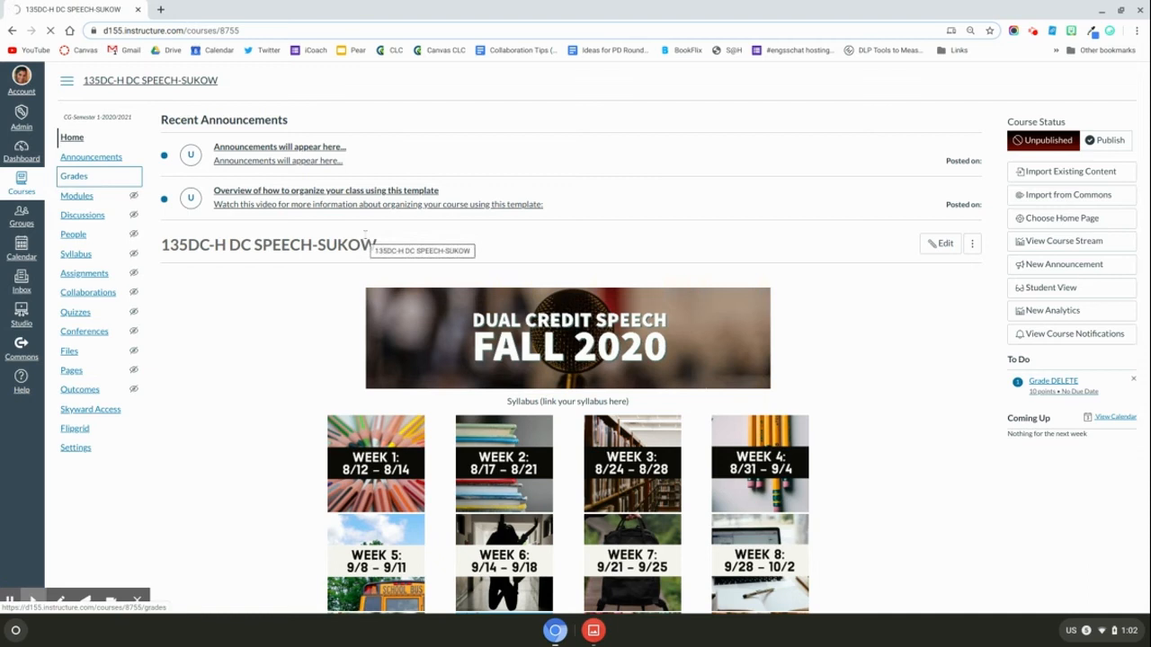
{"action": "scroll", "coordinate": [696, 300], "scroll_direction": "down", "scroll_amount": 1}
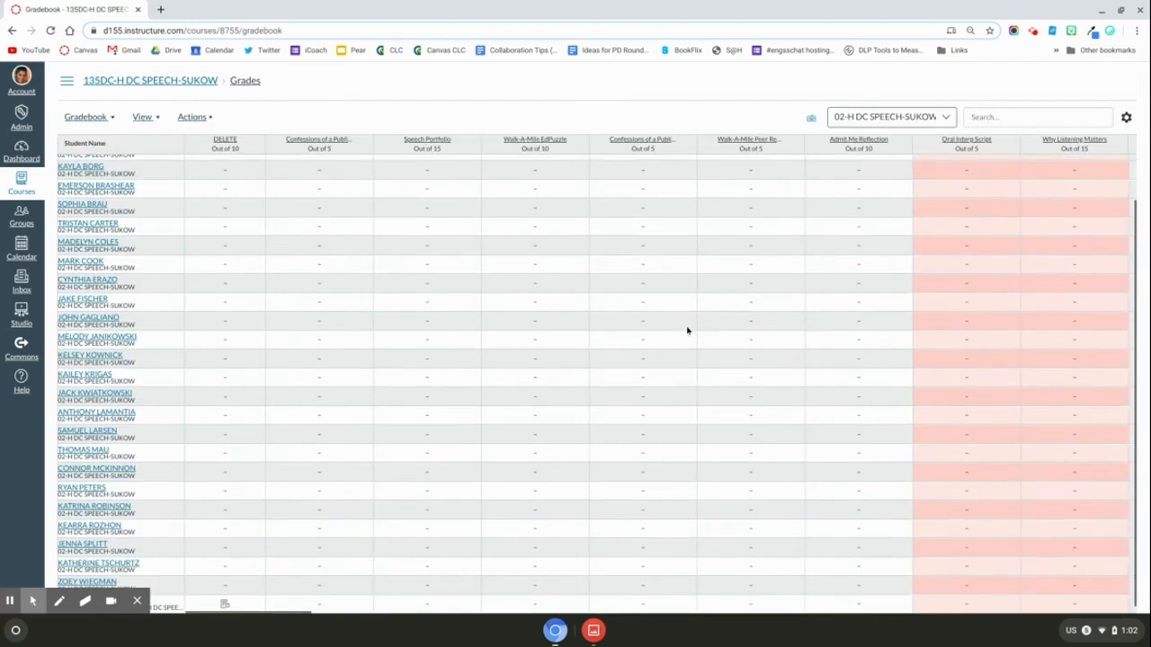
{"action": "left_click", "coordinate": [254, 146]}
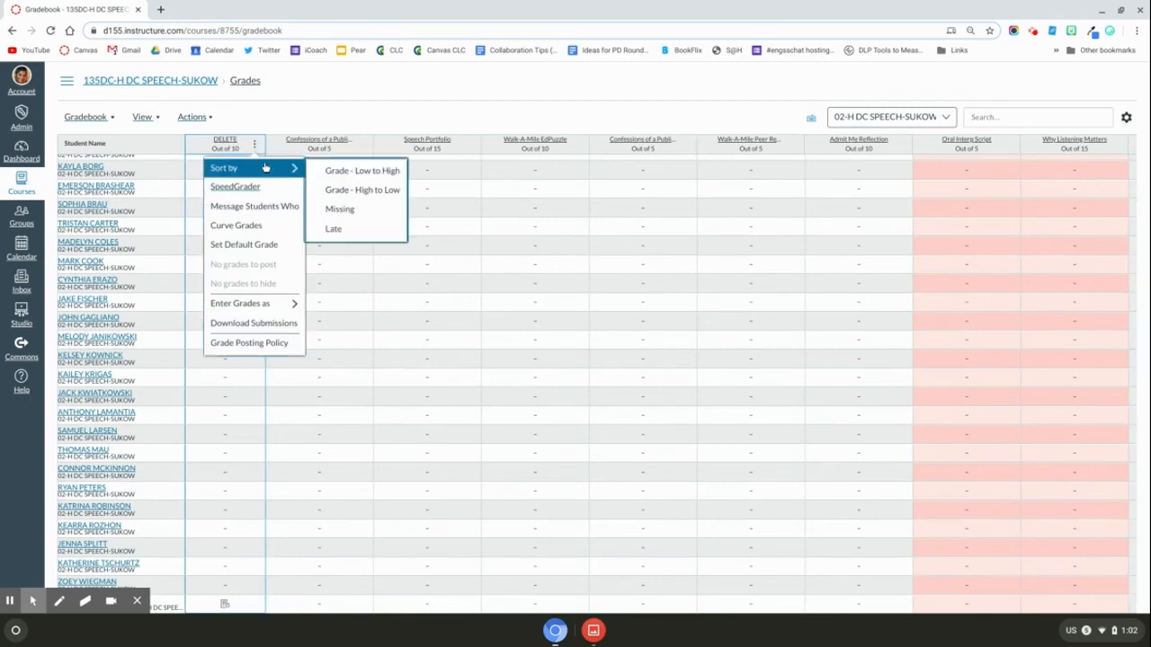
{"action": "left_click", "coordinate": [280, 190]}
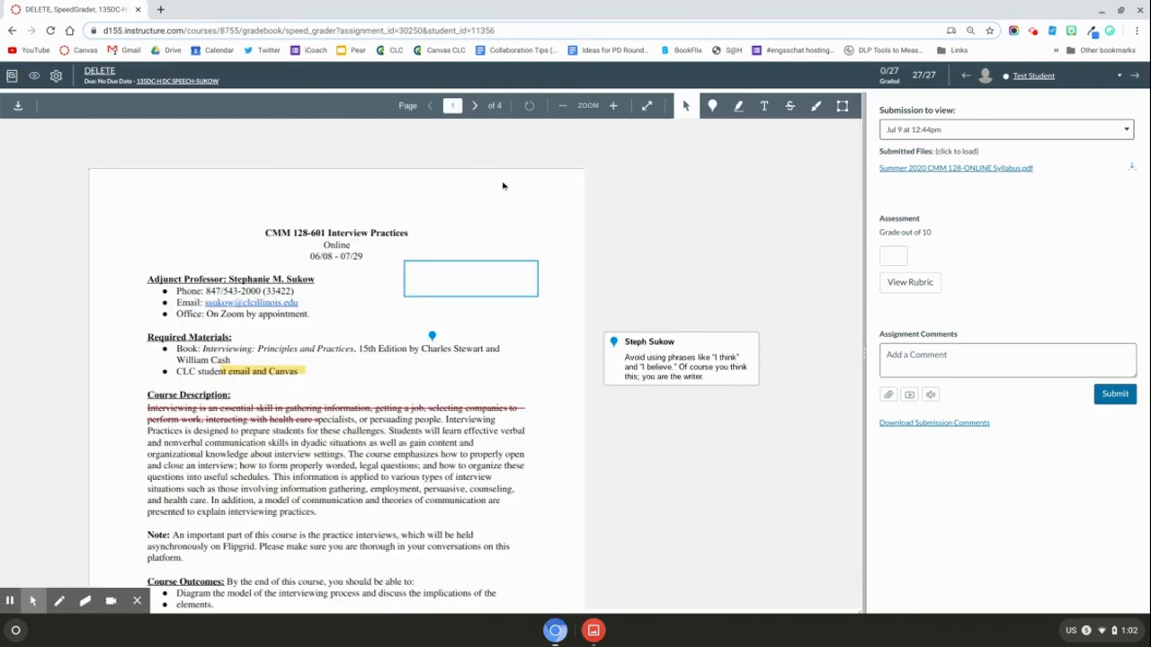
{"action": "left_click", "coordinate": [166, 81]}
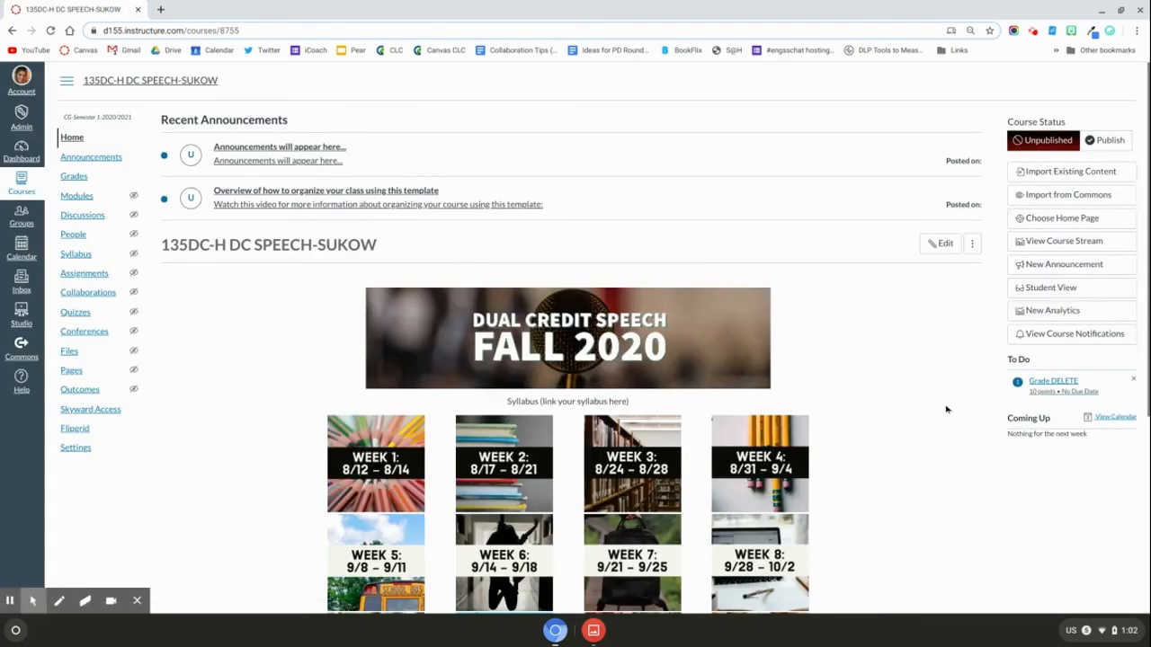
{"action": "left_click", "coordinate": [1018, 407]}
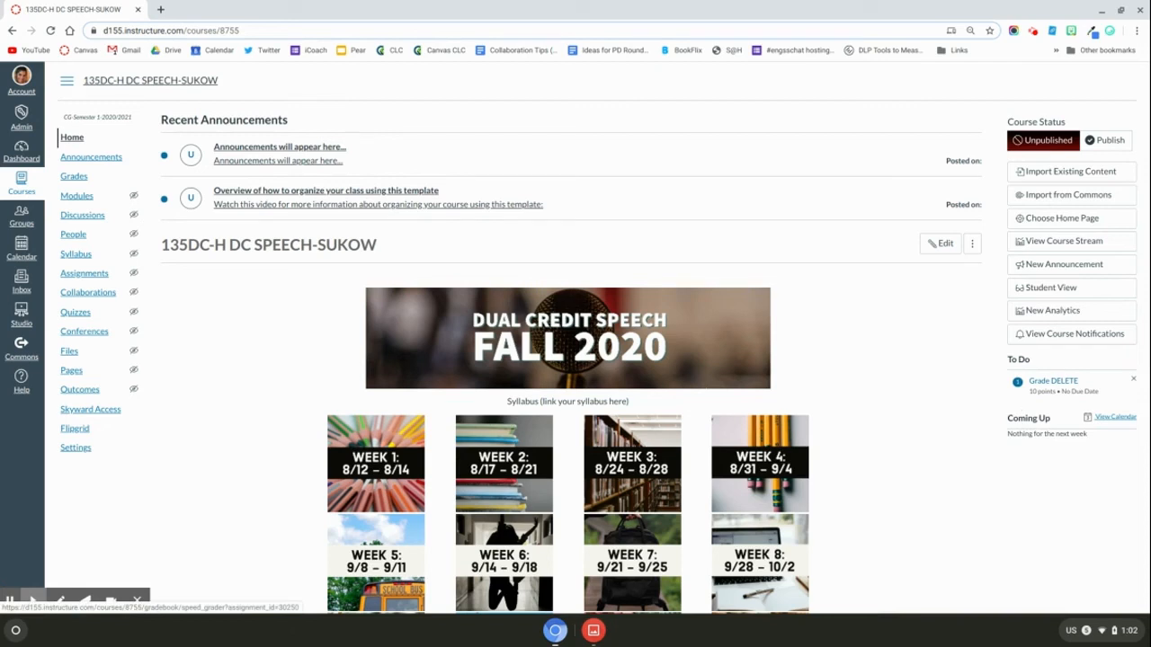